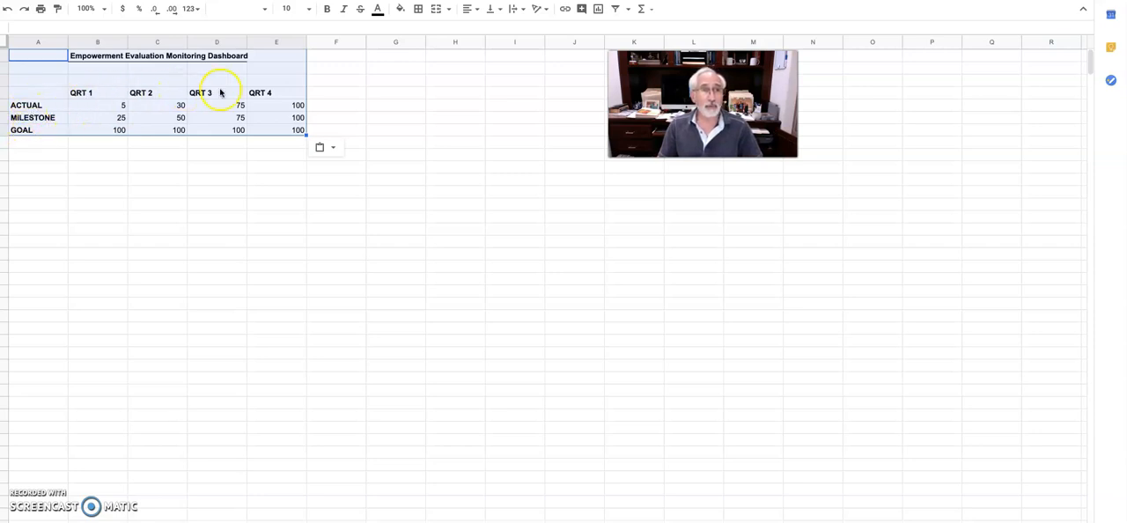
Insert a column chart from the range A4:E7 and switch its rows and columns so the quarters form the horizontal axis
{"action": "left_click", "coordinate": [91, 167]}
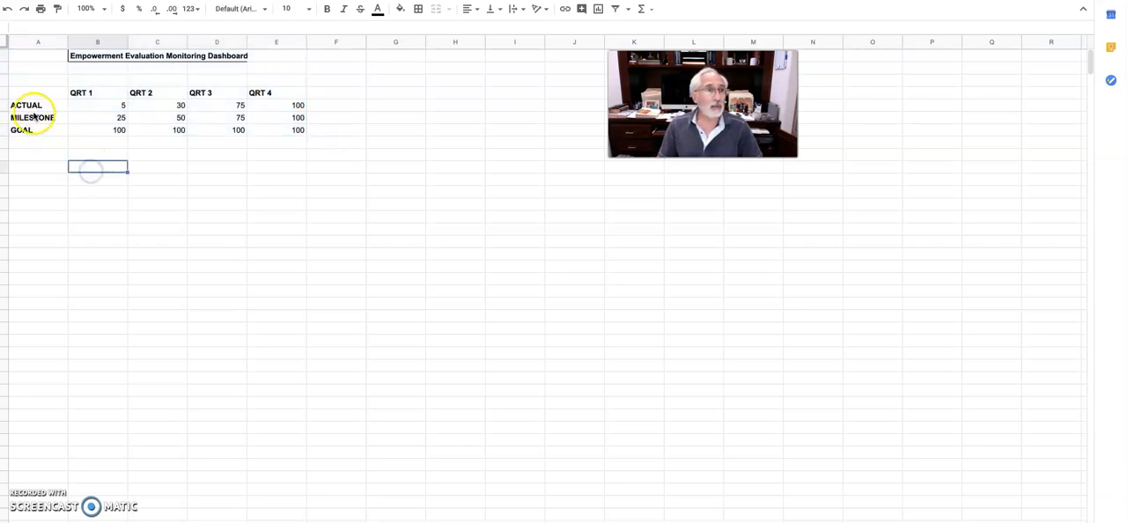
{"action": "left_click", "coordinate": [35, 94]}
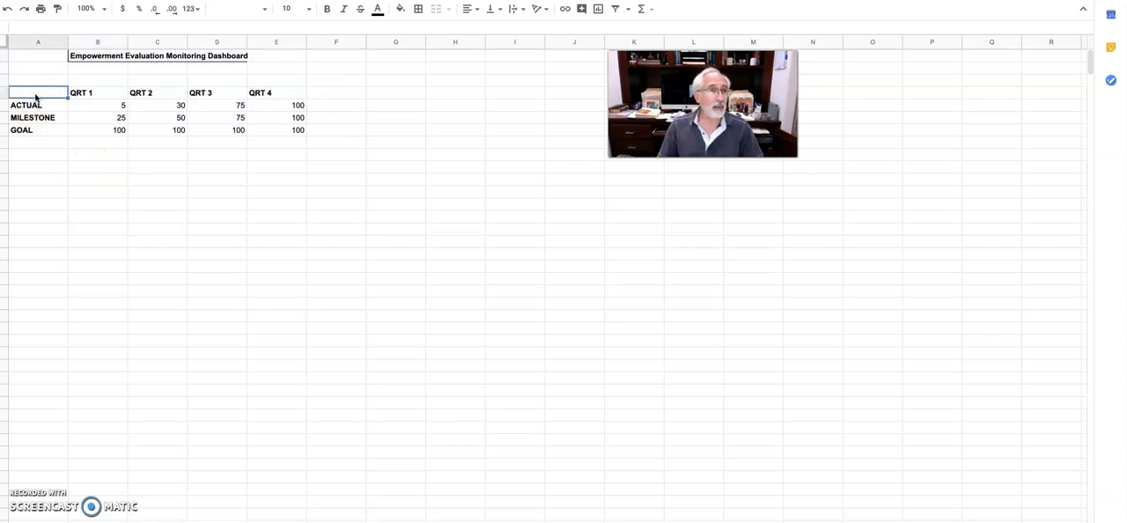
{"action": "left_click_drag", "start_coordinate": [35, 95], "coordinate": [264, 130]}
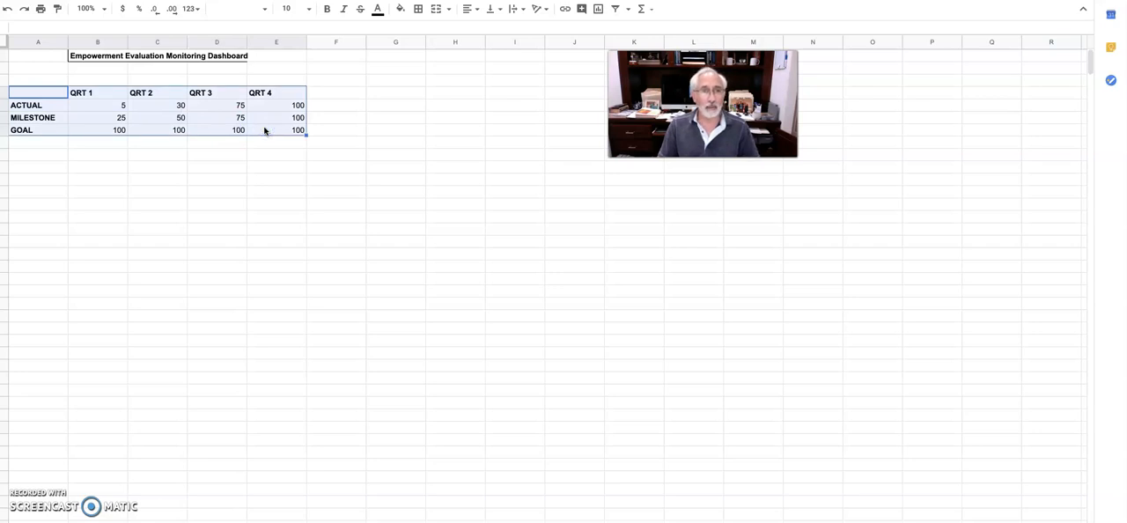
{"action": "left_click", "coordinate": [597, 13]}
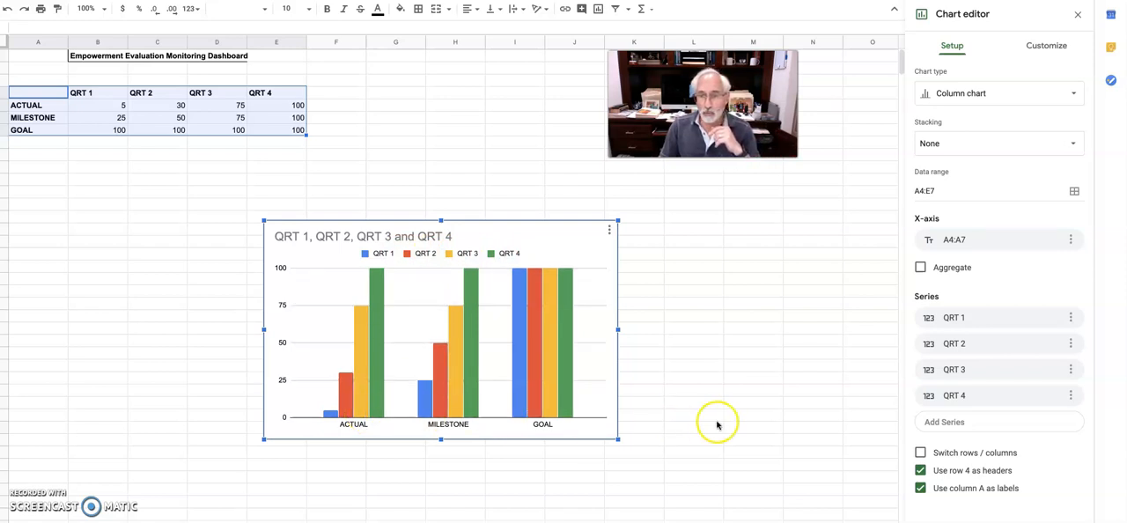
{"action": "left_click", "coordinate": [920, 455]}
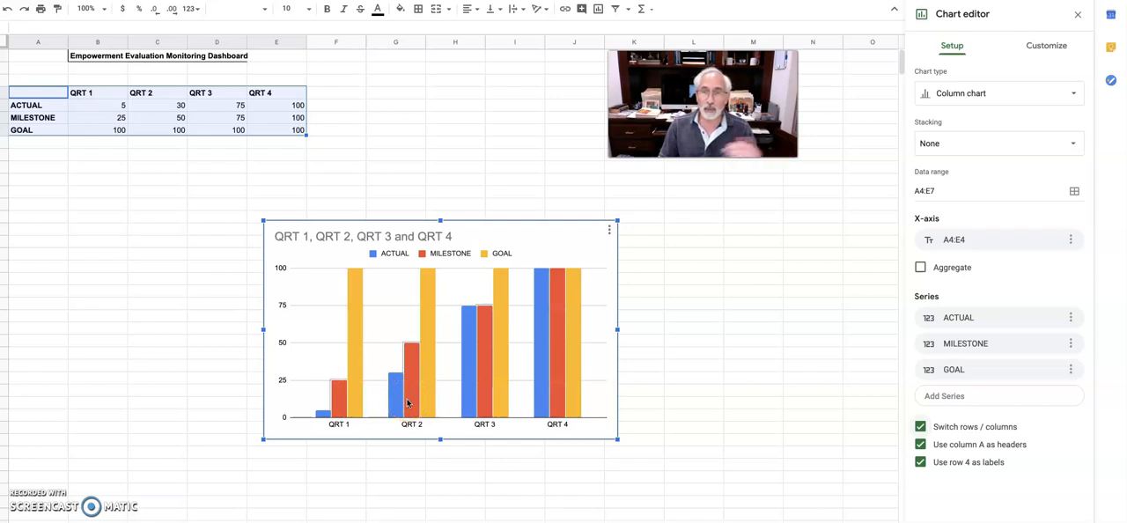
Add data labels to the GOAL, MILESTONE and ACTUAL series of the chart
{"action": "double_click", "coordinate": [574, 303]}
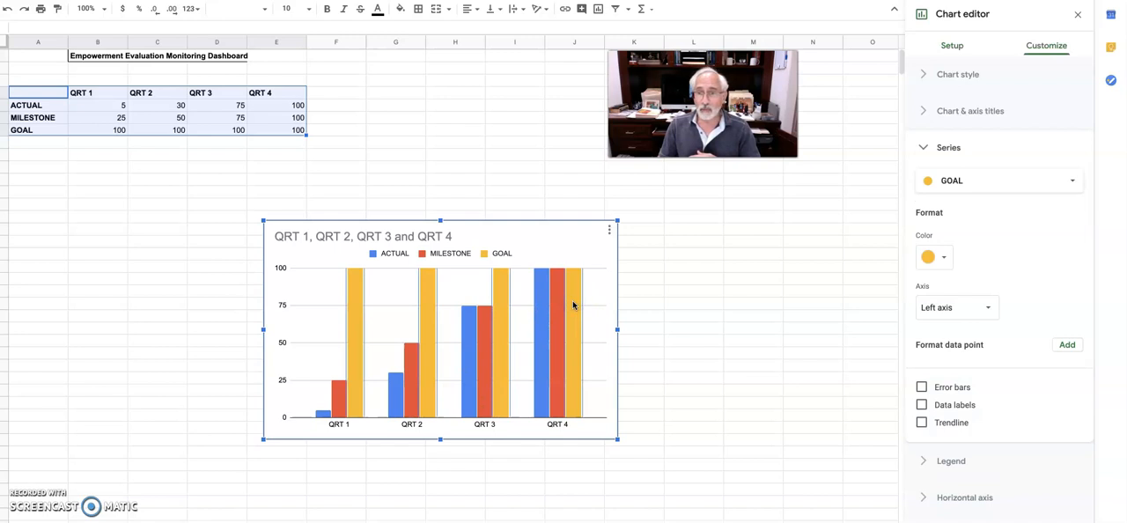
{"action": "left_click", "coordinate": [920, 406]}
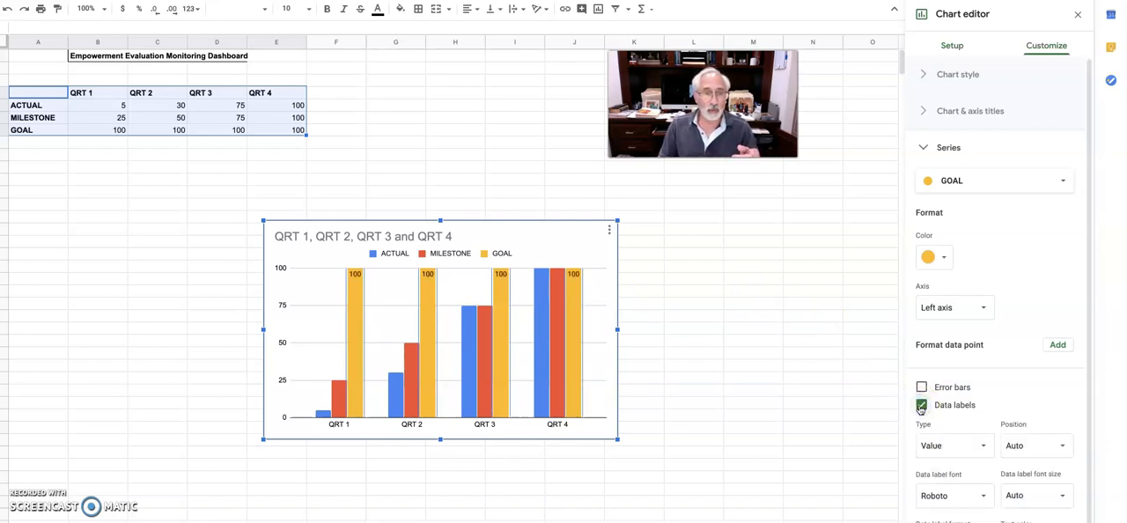
{"action": "left_click", "coordinate": [558, 379]}
{"action": "left_click", "coordinate": [921, 405]}
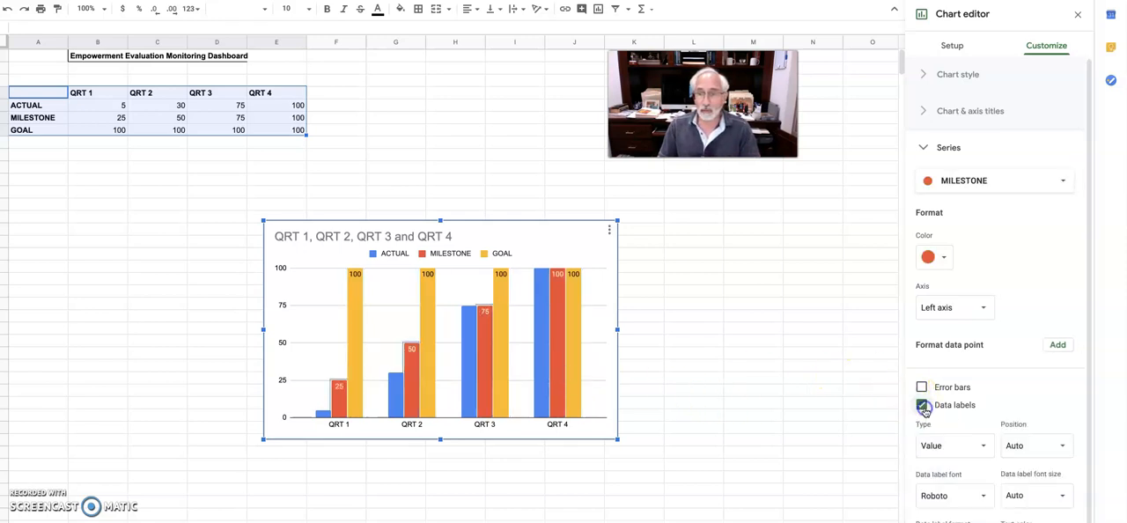
{"action": "left_click", "coordinate": [541, 391]}
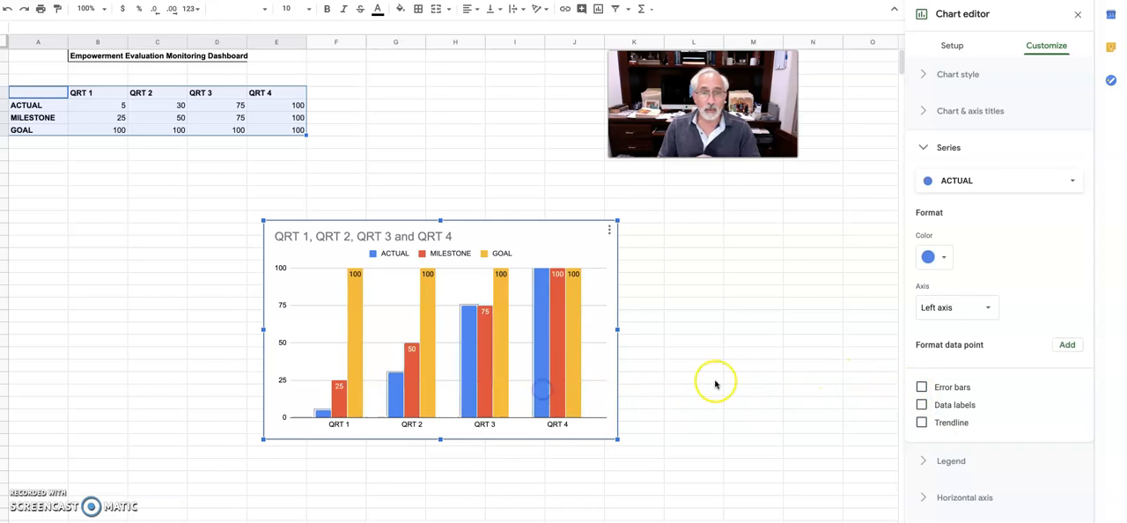
{"action": "left_click", "coordinate": [922, 405]}
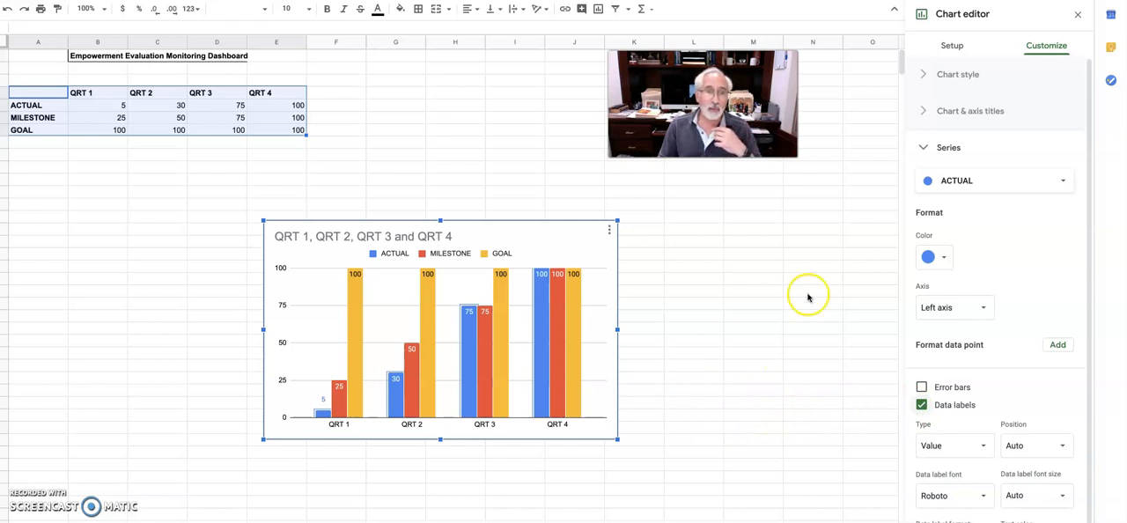
Try the 3D chart style on the columns and turn it off again
{"action": "left_click", "coordinate": [975, 77]}
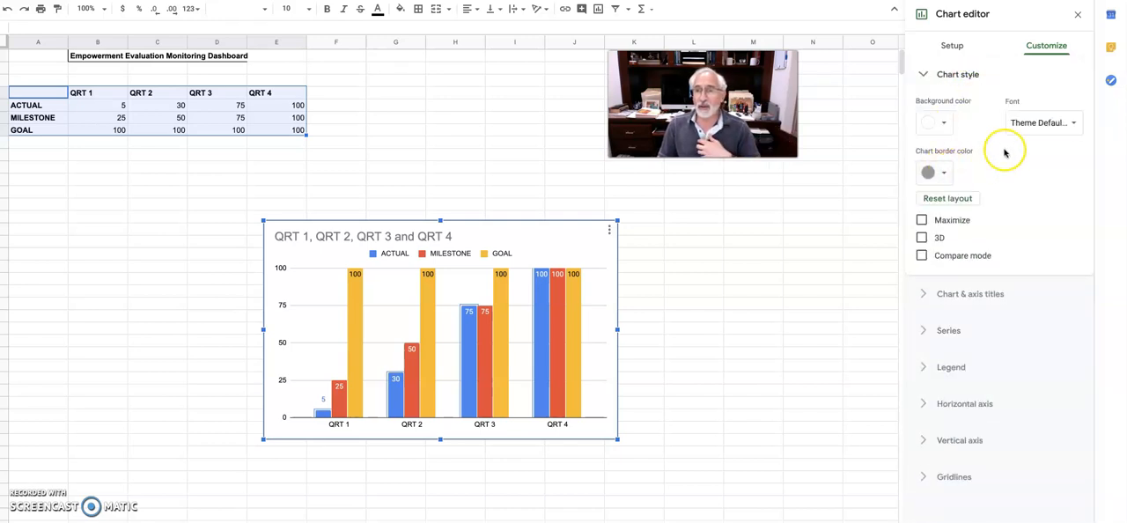
{"action": "left_click", "coordinate": [922, 238]}
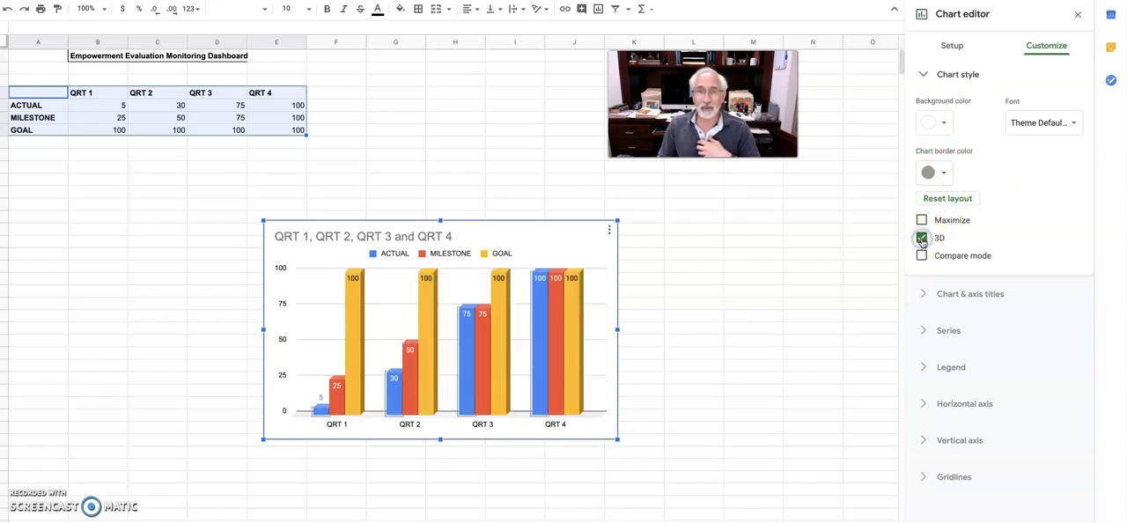
{"action": "left_click", "coordinate": [922, 237]}
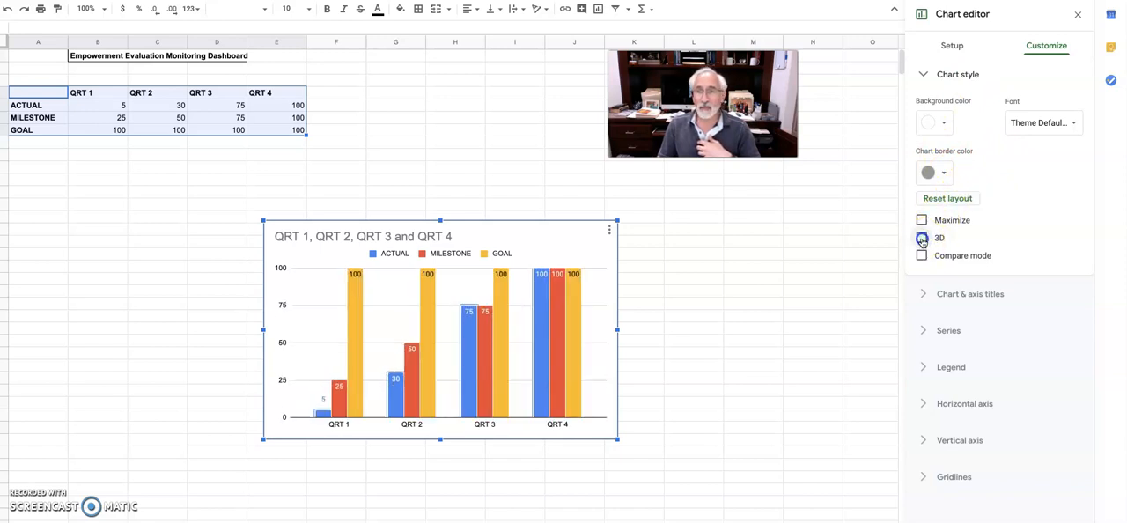
Try red as the chart border color and settle on blue
{"action": "left_click", "coordinate": [945, 174]}
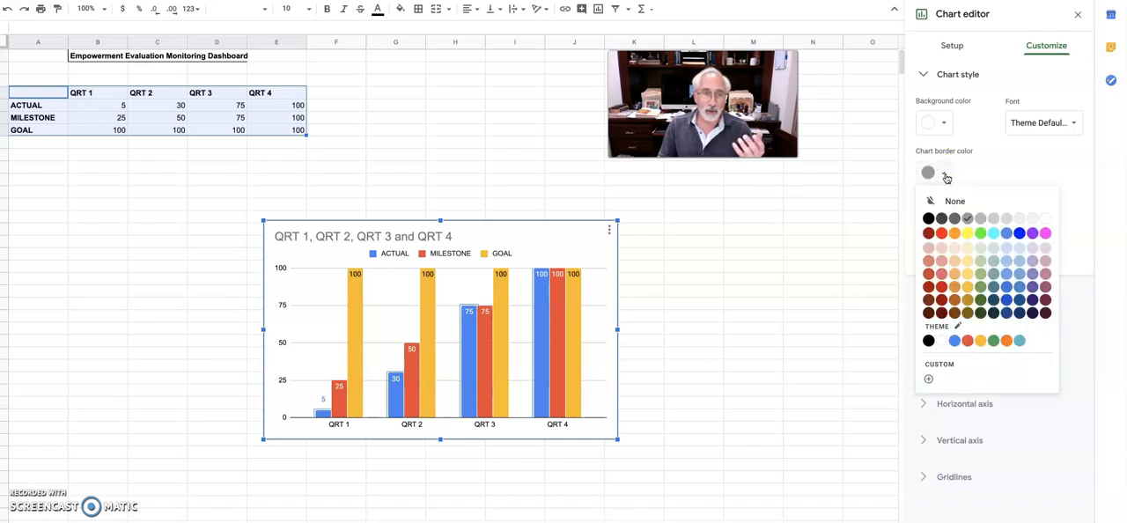
{"action": "left_click", "coordinate": [941, 233]}
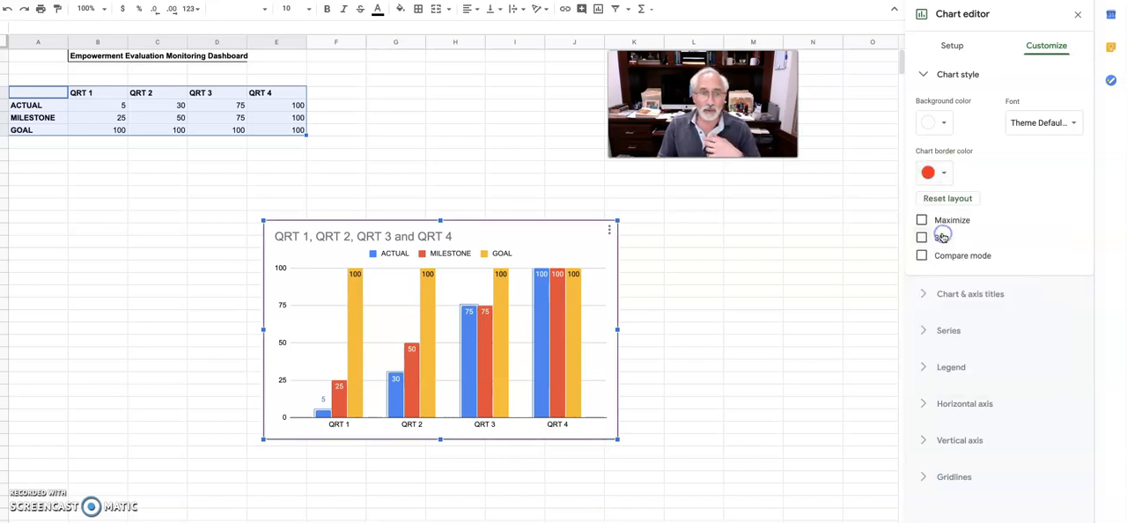
{"action": "left_click", "coordinate": [938, 172]}
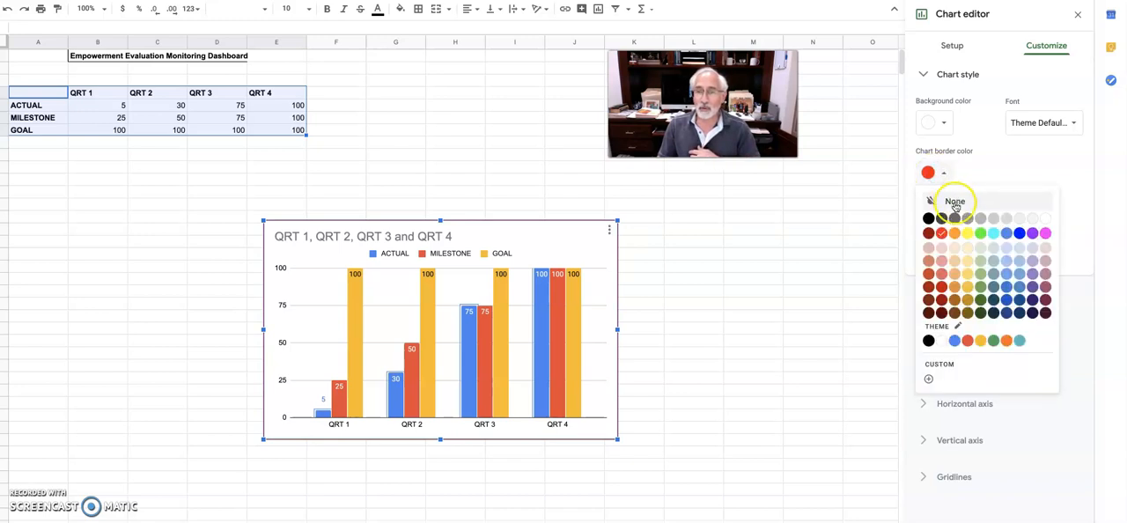
{"action": "left_click", "coordinate": [1019, 232]}
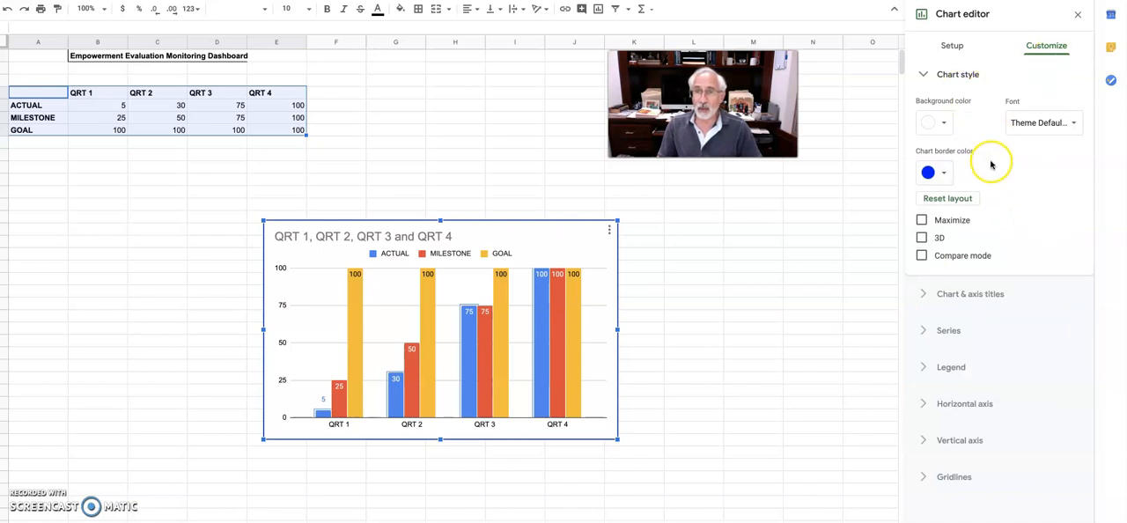
Replace the chart title with "Evaluation Monitoring Dashboard" and center it above the chart
{"action": "left_click", "coordinate": [982, 296]}
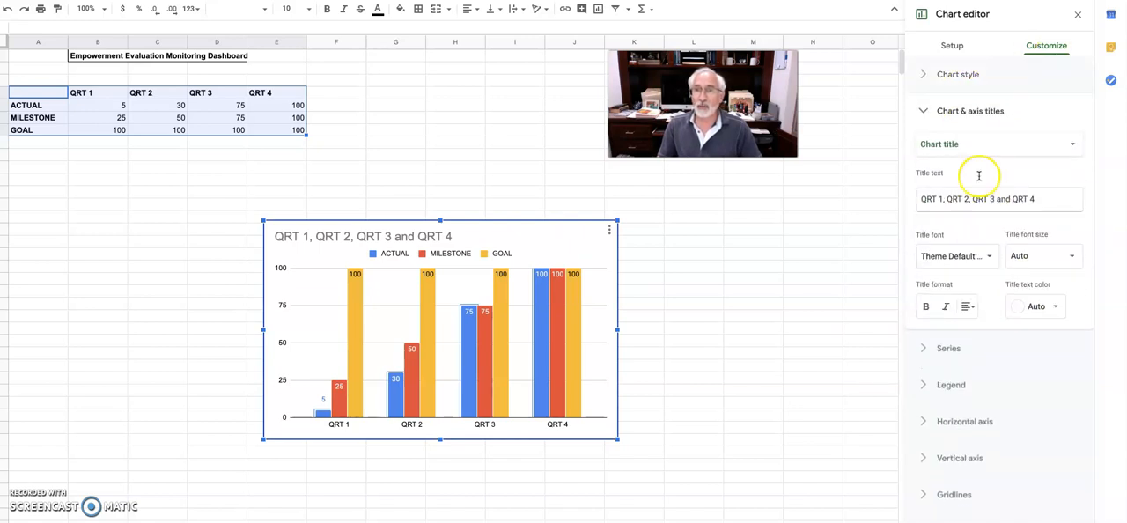
{"action": "left_click", "coordinate": [1042, 199]}
{"action": "left_click_drag", "start_coordinate": [1042, 200], "coordinate": [914, 199]}
{"action": "type", "text": "T"}
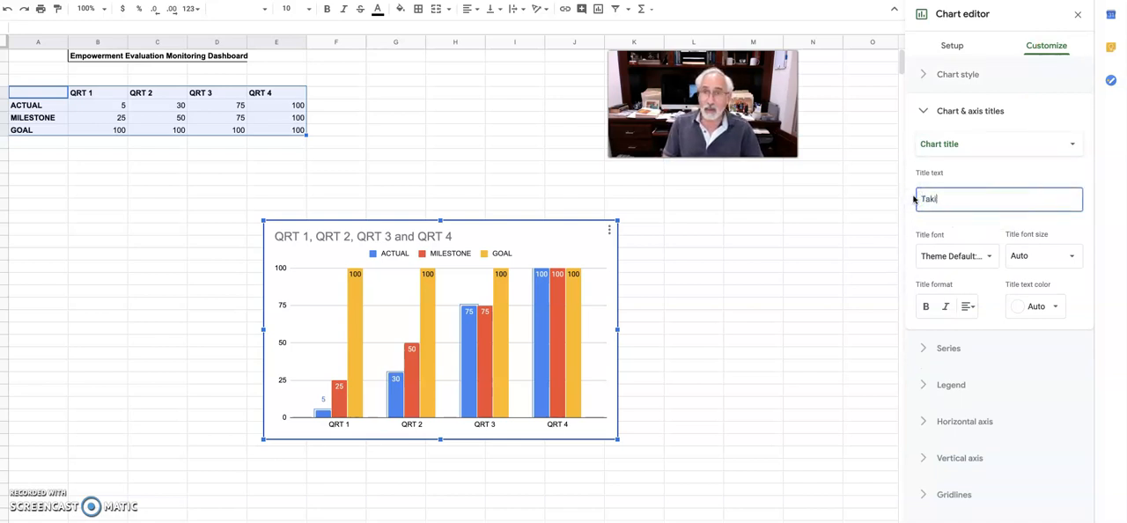
{"action": "key", "text": "BackSpace"}
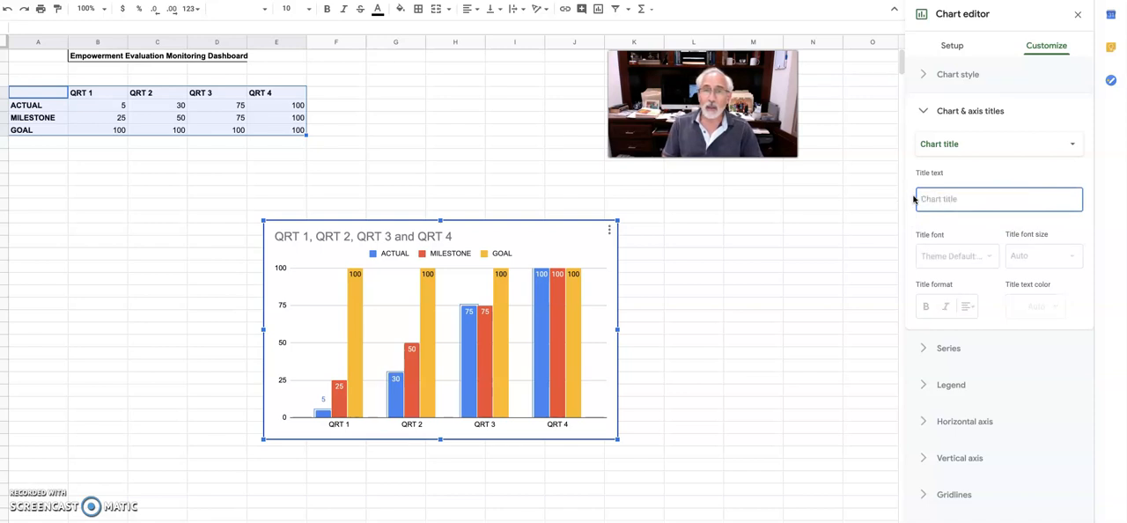
{"action": "type", "text": "Ealha"}
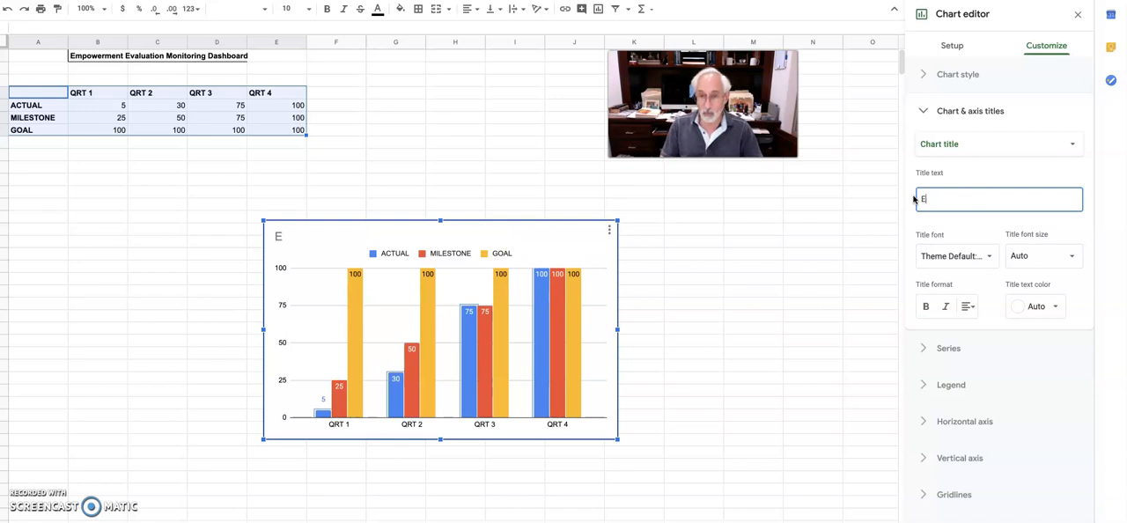
{"action": "type", "text": " Monitoring Dashboard"}
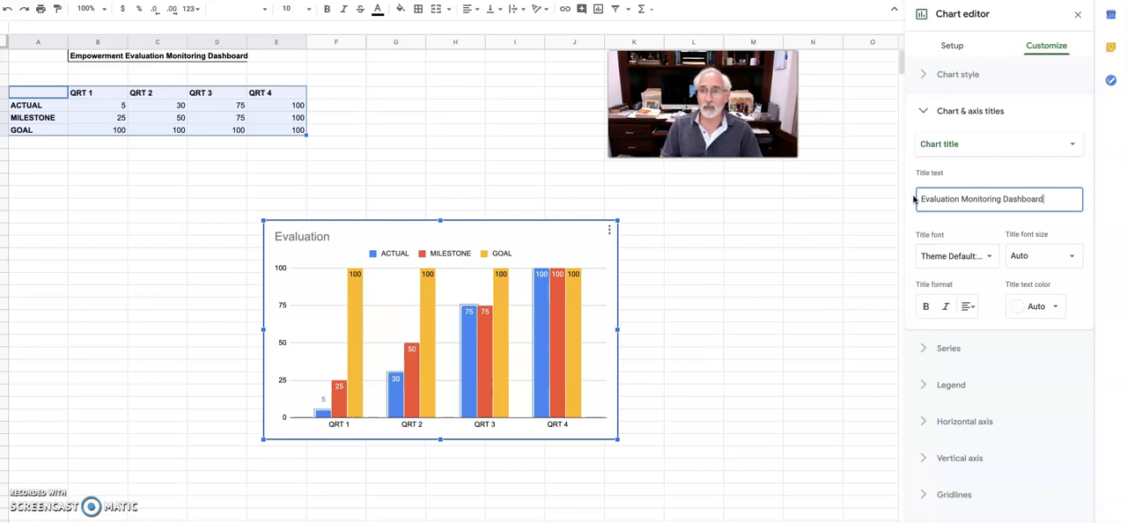
{"action": "left_click", "coordinate": [966, 306]}
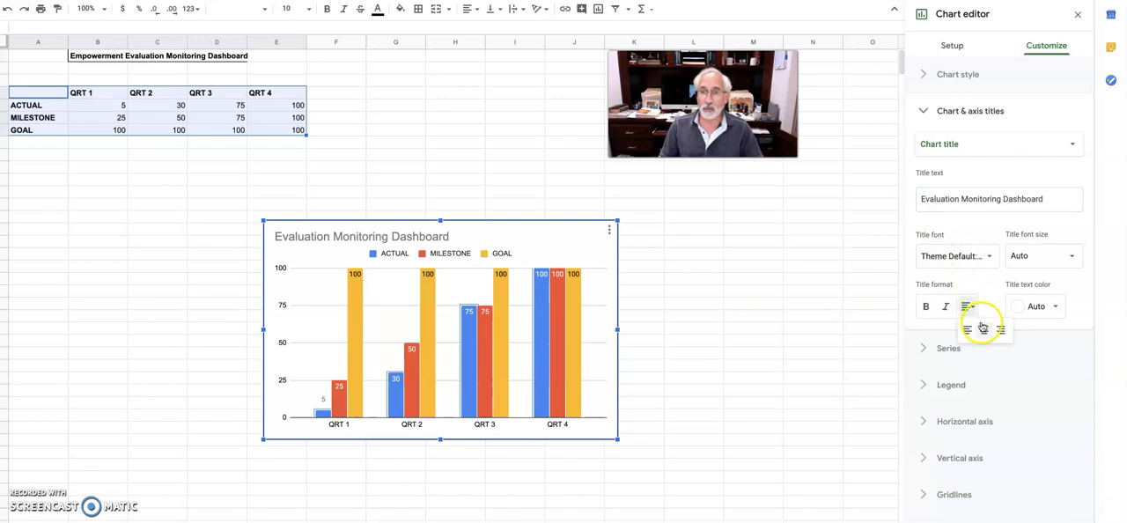
{"action": "left_click", "coordinate": [984, 328]}
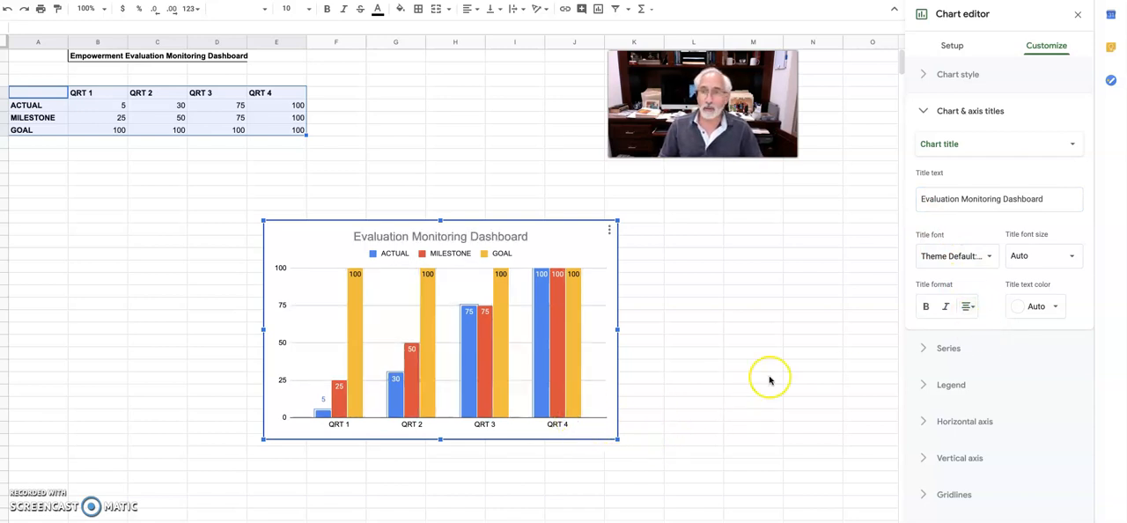
Add the horizontal axis title "Activities" to the chart
{"action": "left_click", "coordinate": [1026, 146]}
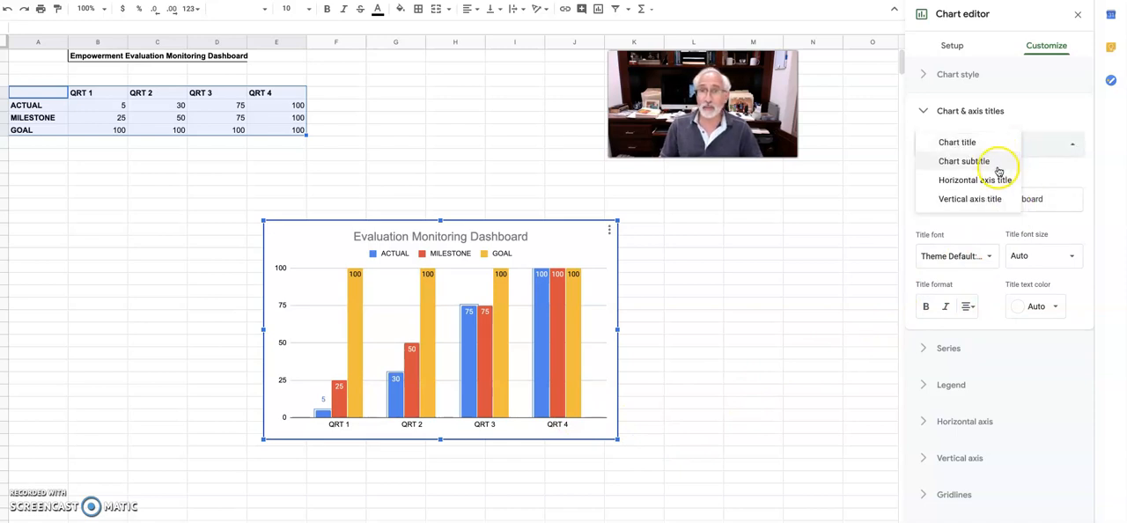
{"action": "left_click", "coordinate": [997, 167]}
{"action": "left_click", "coordinate": [1035, 145]}
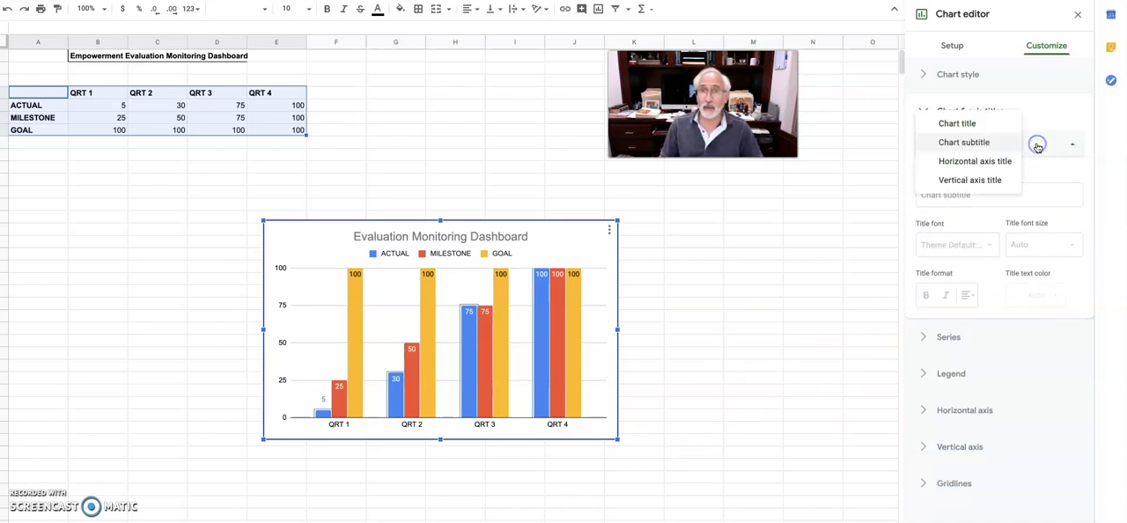
{"action": "left_click", "coordinate": [1013, 166]}
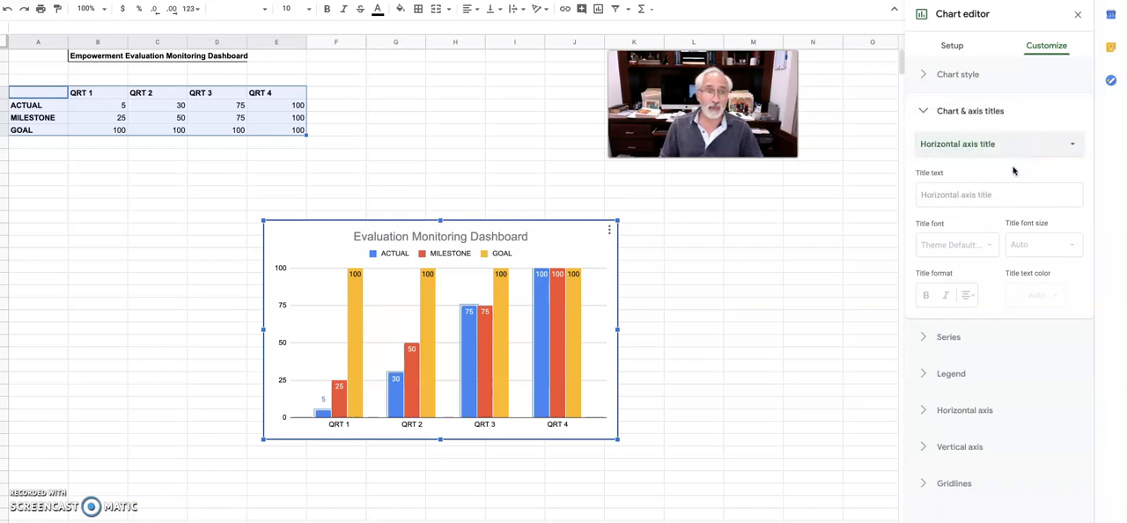
{"action": "left_click", "coordinate": [987, 188]}
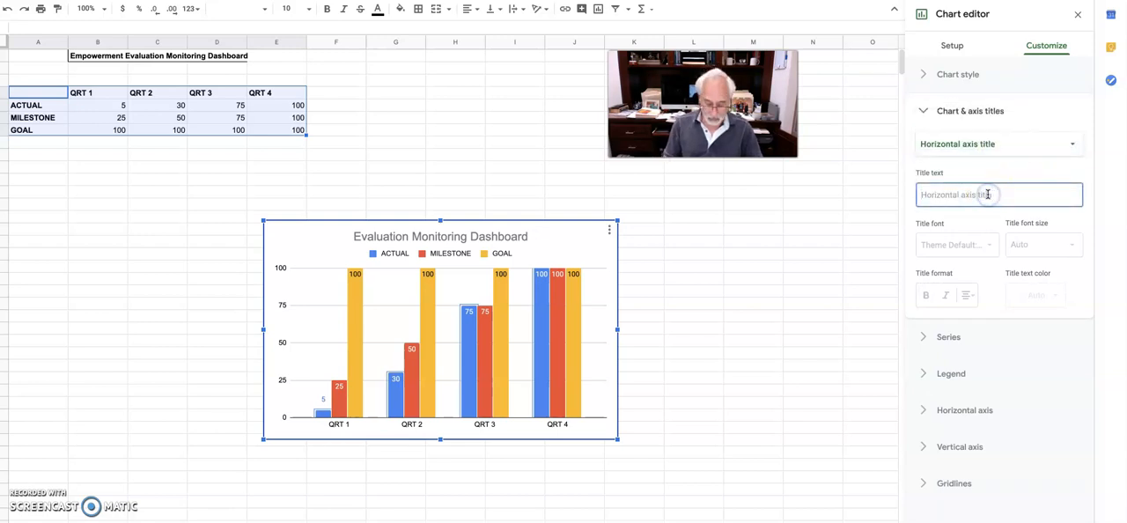
{"action": "type", "text": "Ac"}
{"action": "type", "text": "vities"}
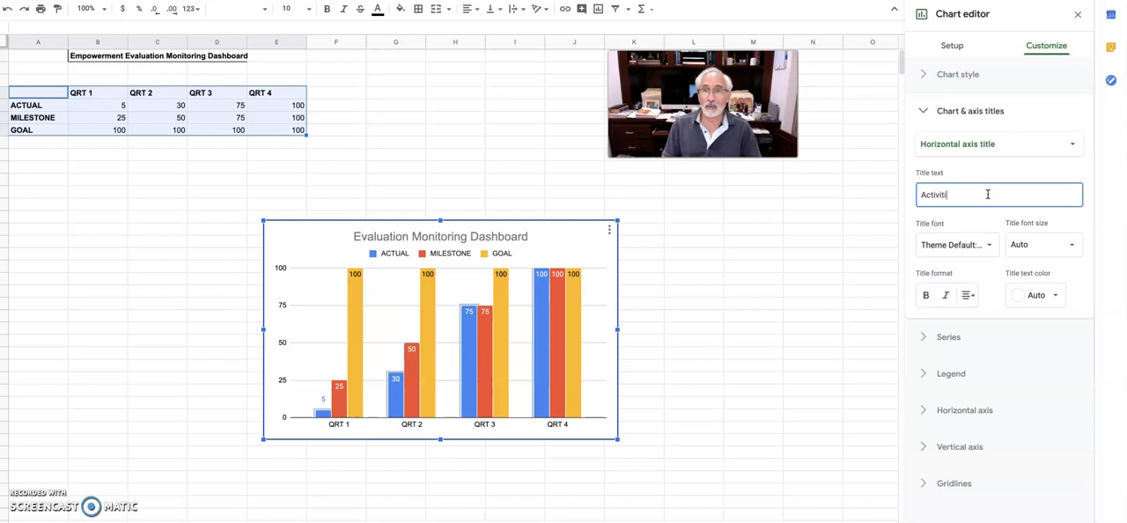
{"action": "left_click", "coordinate": [1027, 193]}
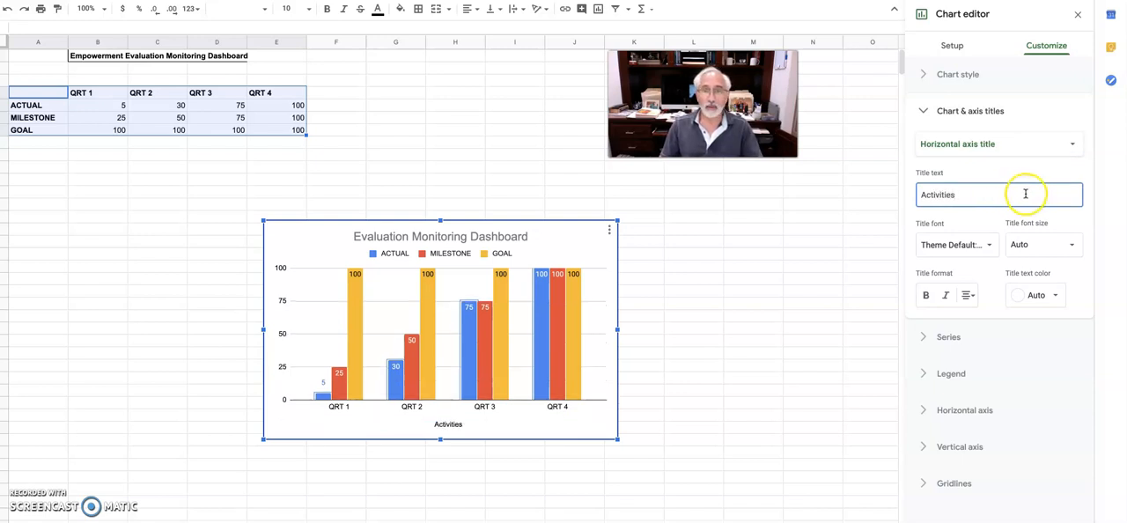
Add the vertical axis title "% Accomplished" to the chart
{"action": "left_click", "coordinate": [1032, 146]}
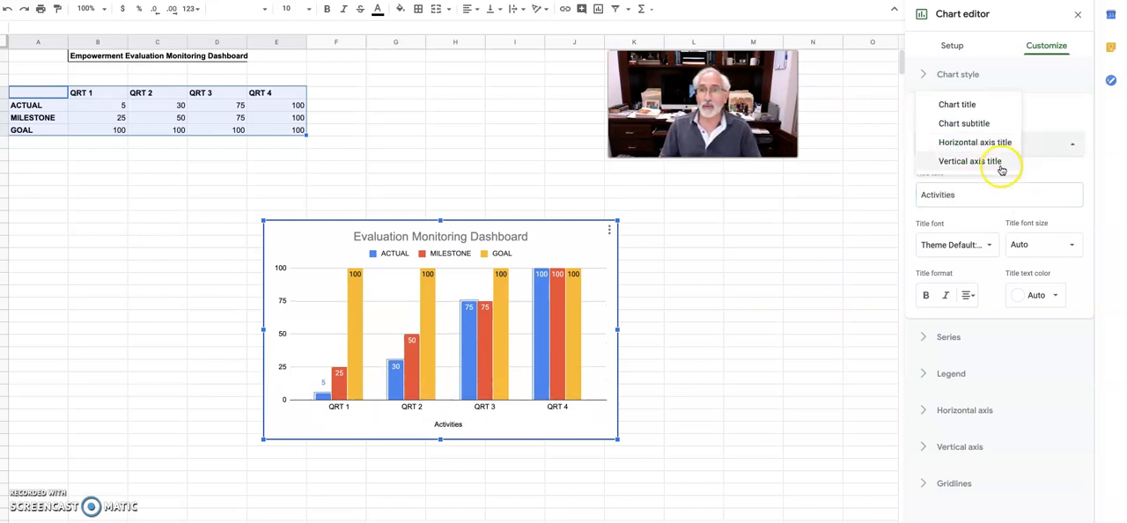
{"action": "left_click", "coordinate": [998, 162]}
{"action": "left_click", "coordinate": [968, 199]}
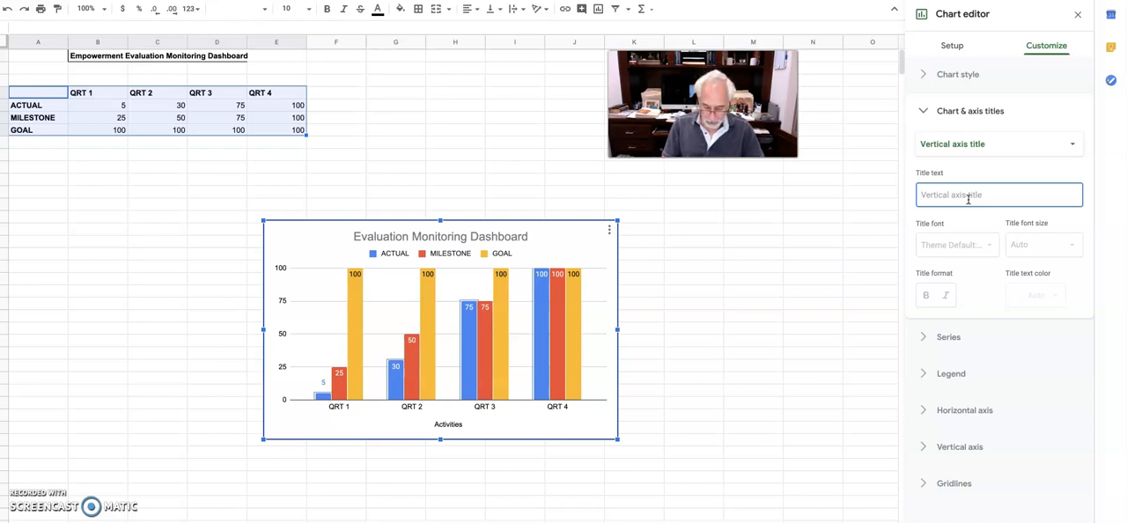
{"action": "type", "text": "%"}
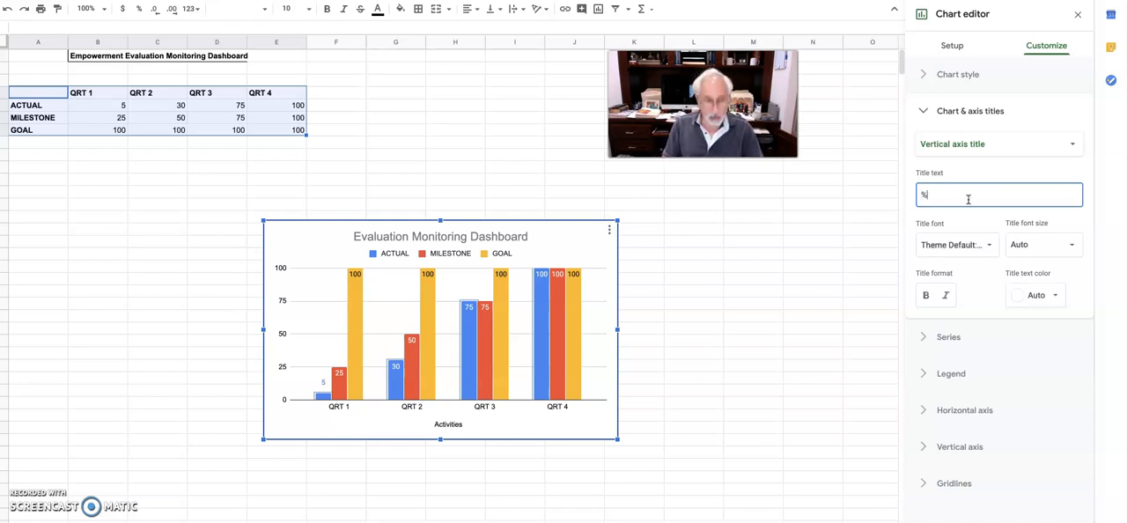
{"action": "type", "text": " Acc"}
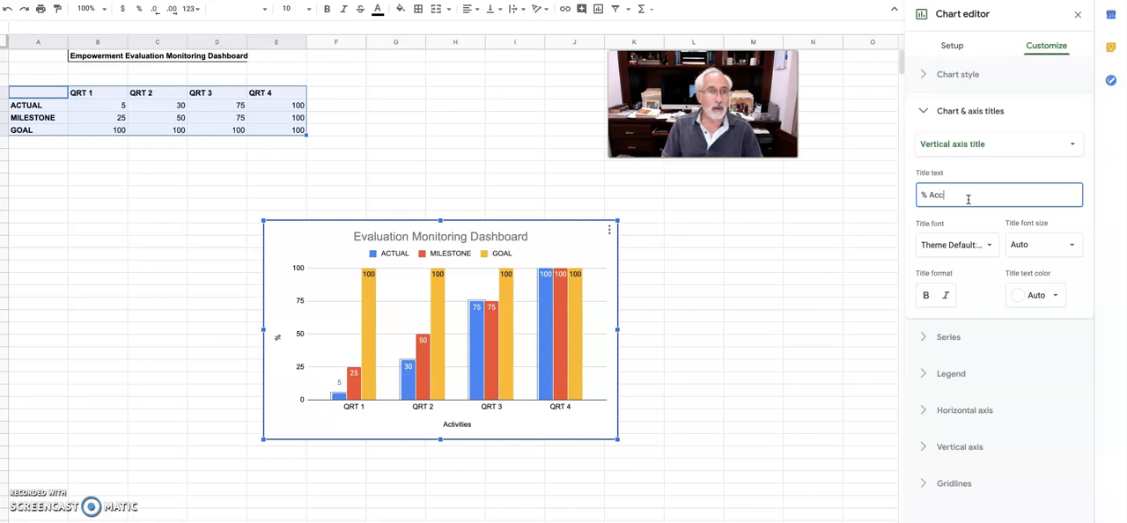
{"action": "type", "text": "ompl"}
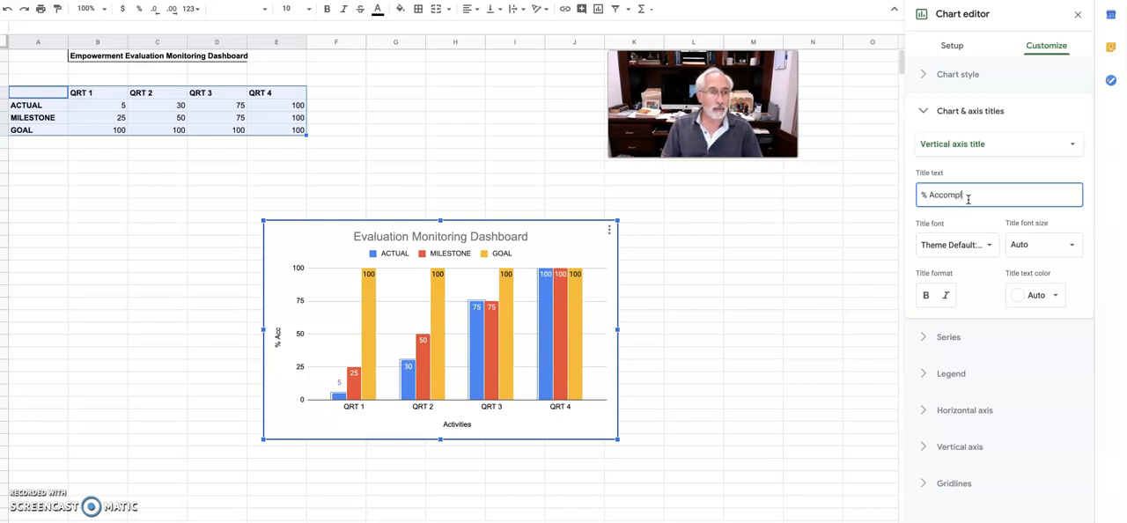
{"action": "type", "text": "ished"}
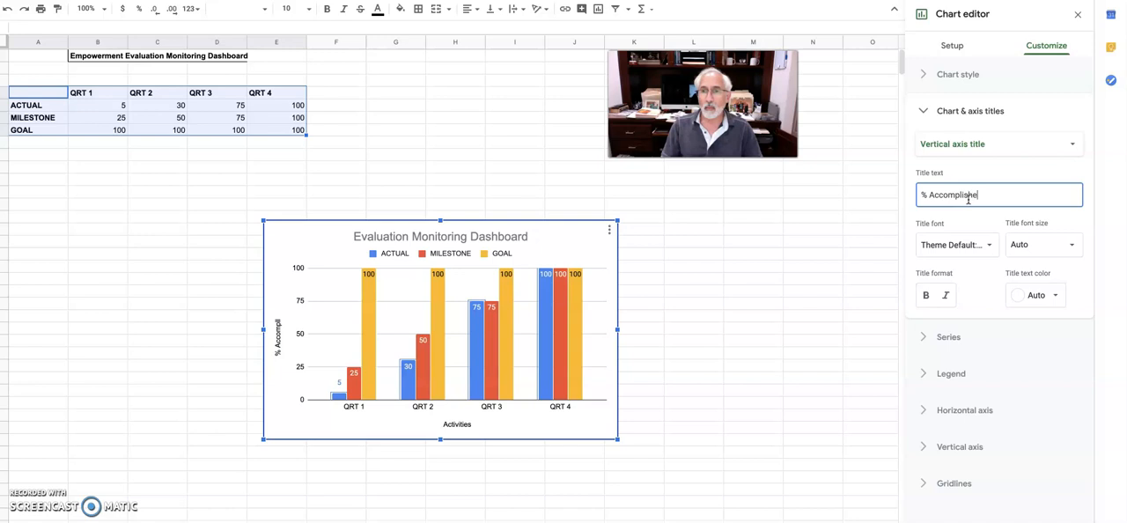